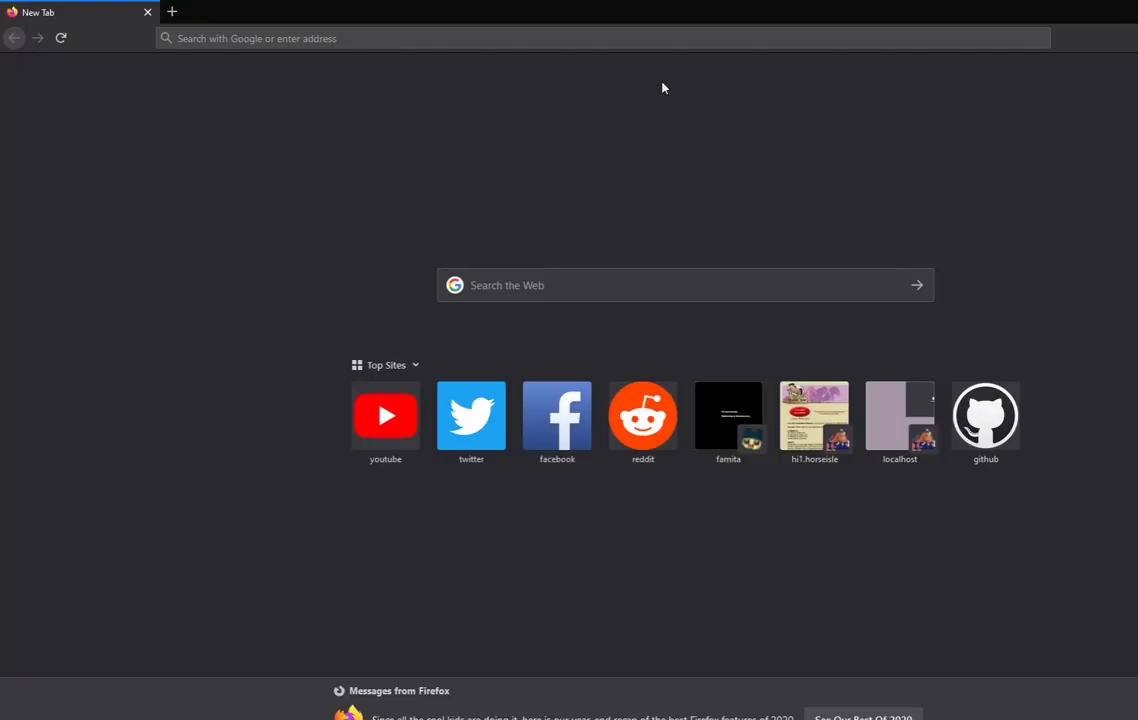
click(636, 40)
text(https://helpx.adobe.com/flash-player/kb/uninstall-flash-player-windows.html)
key(Return)
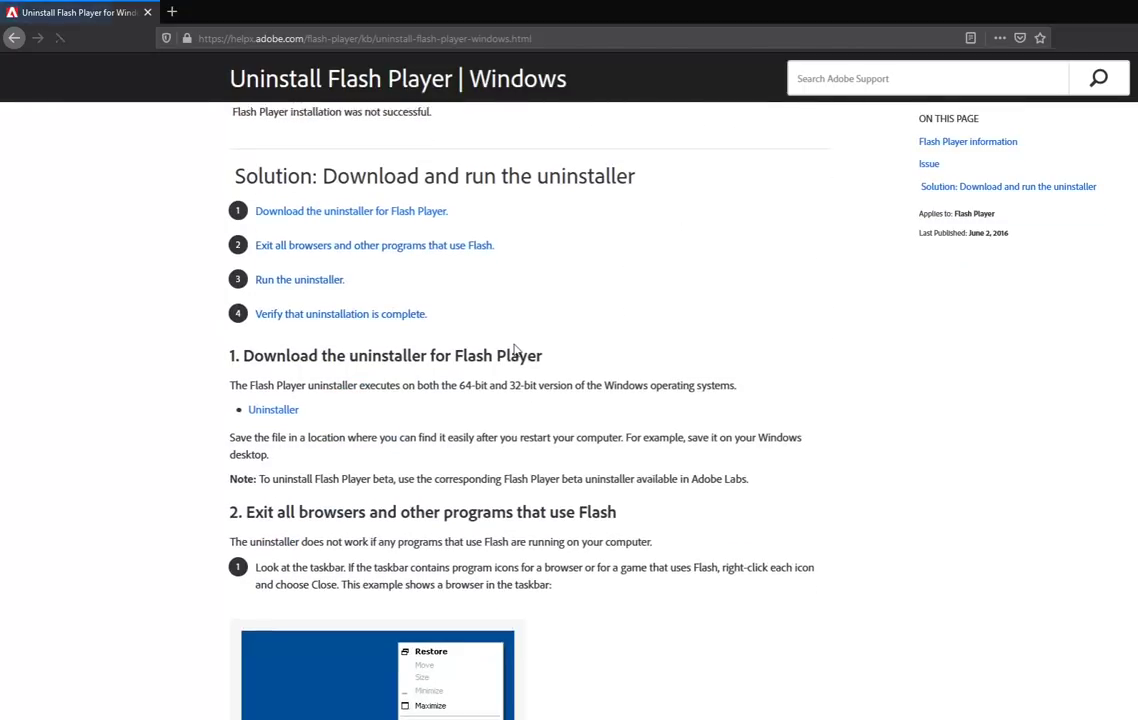
- Download uninstall_flash_player.exe from the page into the Downloads folder, replacing the existing copy
click(274, 408)
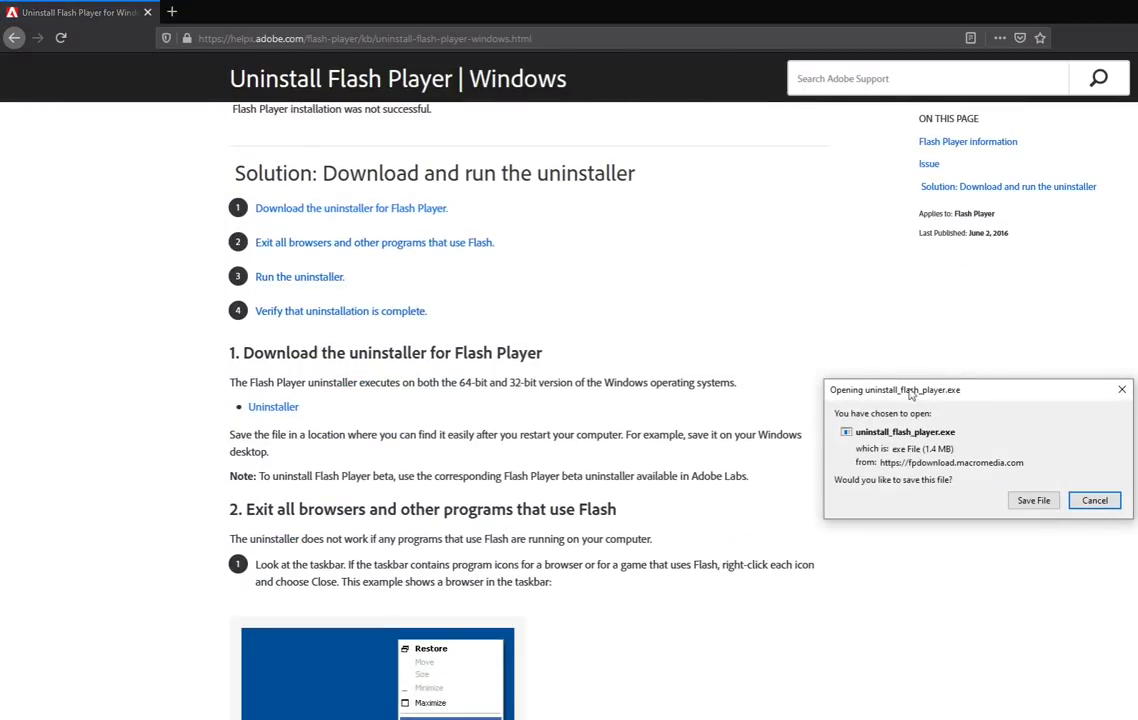
click(1030, 501)
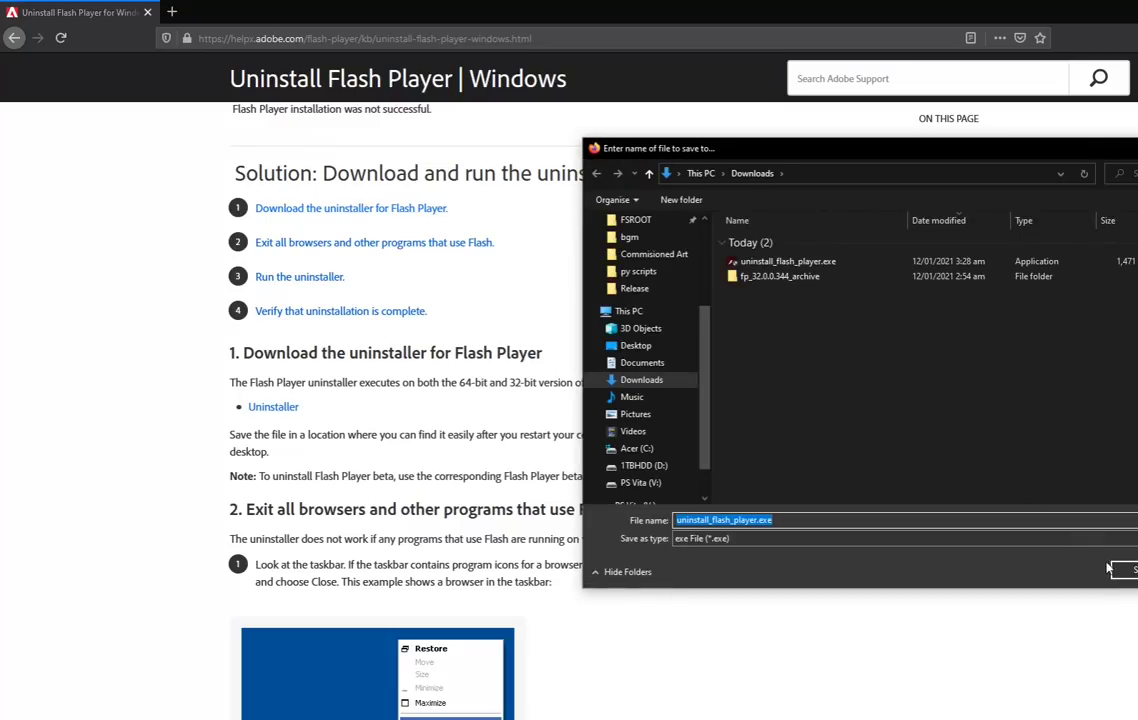
click(1108, 568)
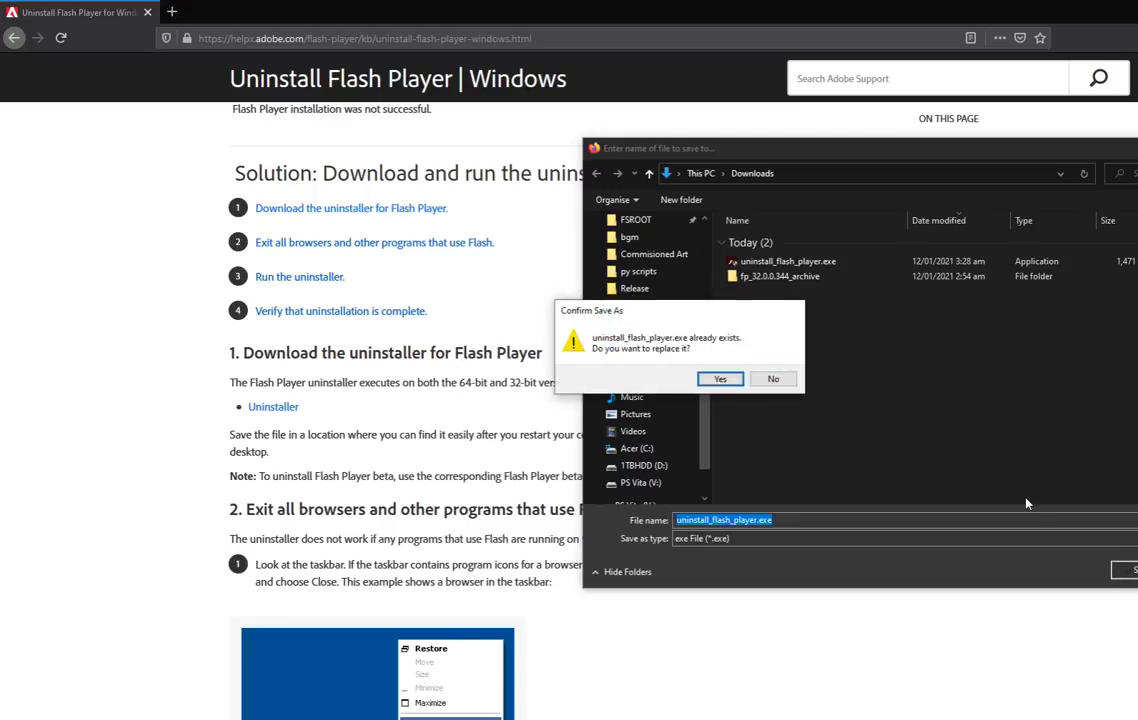
key(Return)
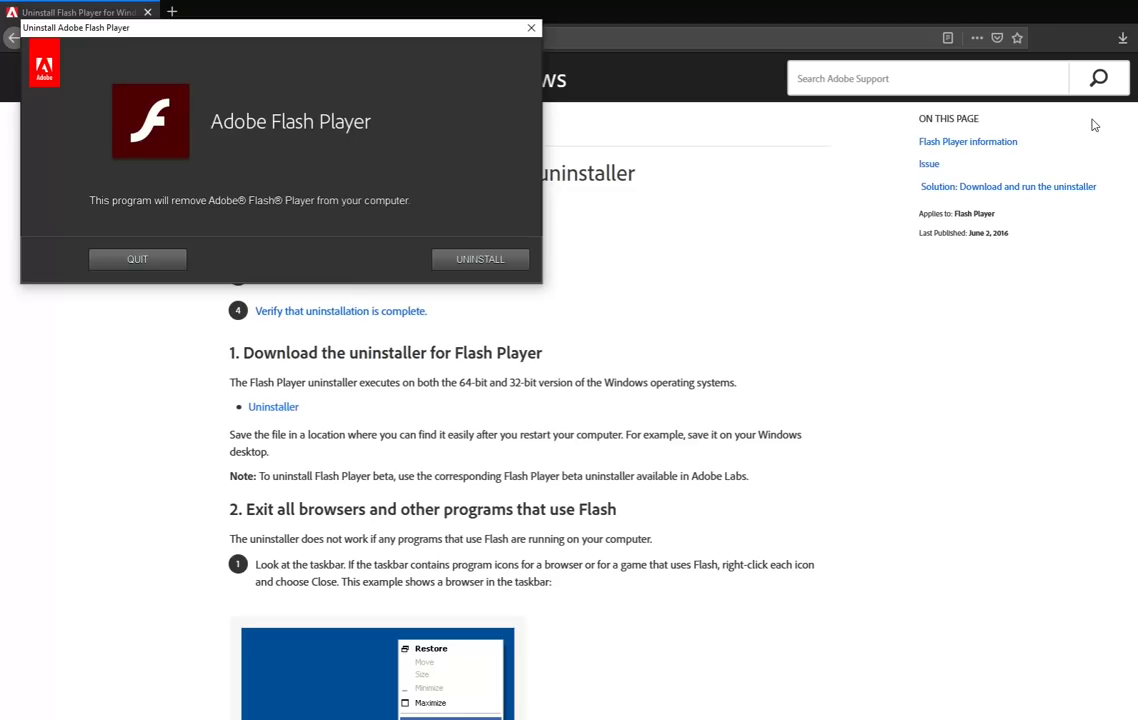
- Remove Adobe Flash Player with the uninstaller and close Adobe's thank-you page
key(Return)
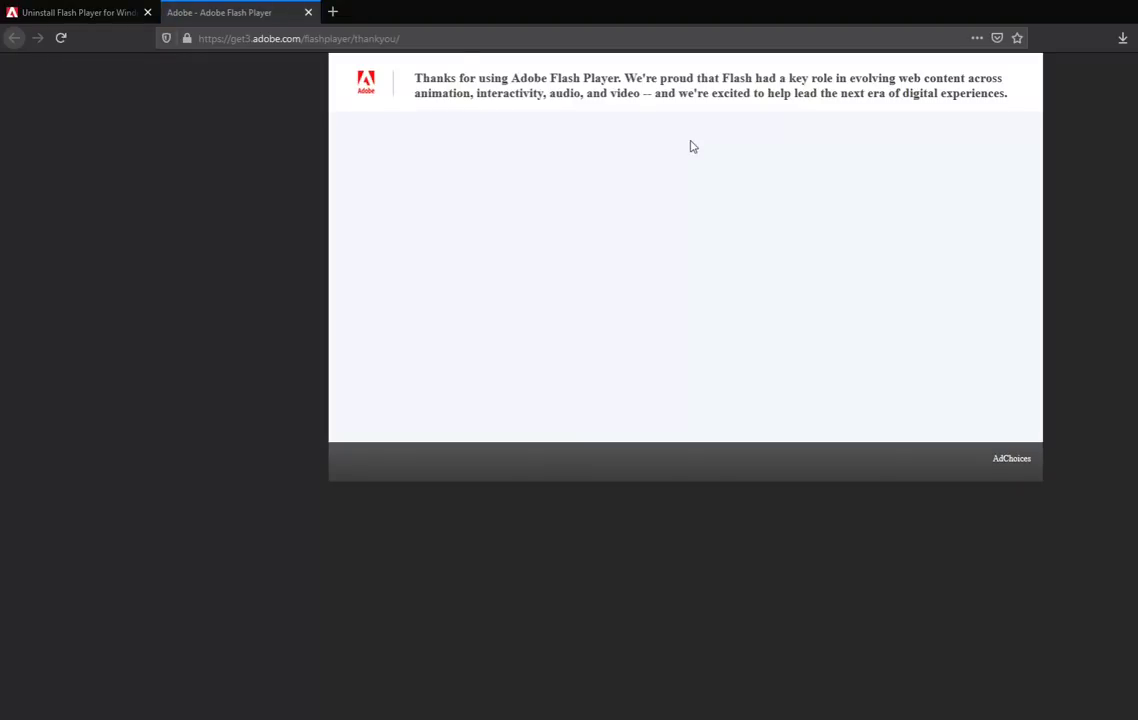
click(308, 12)
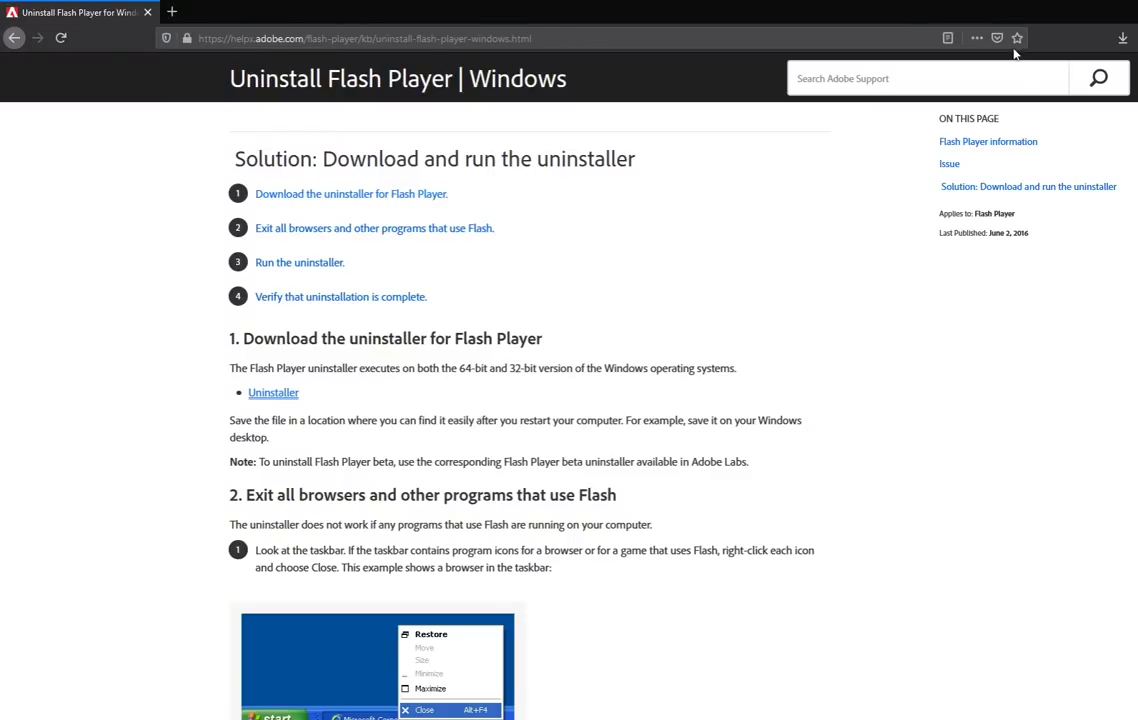
- Move the browser out of the way and open the 32_0_r0_344 folder inside fp_32.0.0.344_archive in Downloads
drag(935, 10, 963, 212)
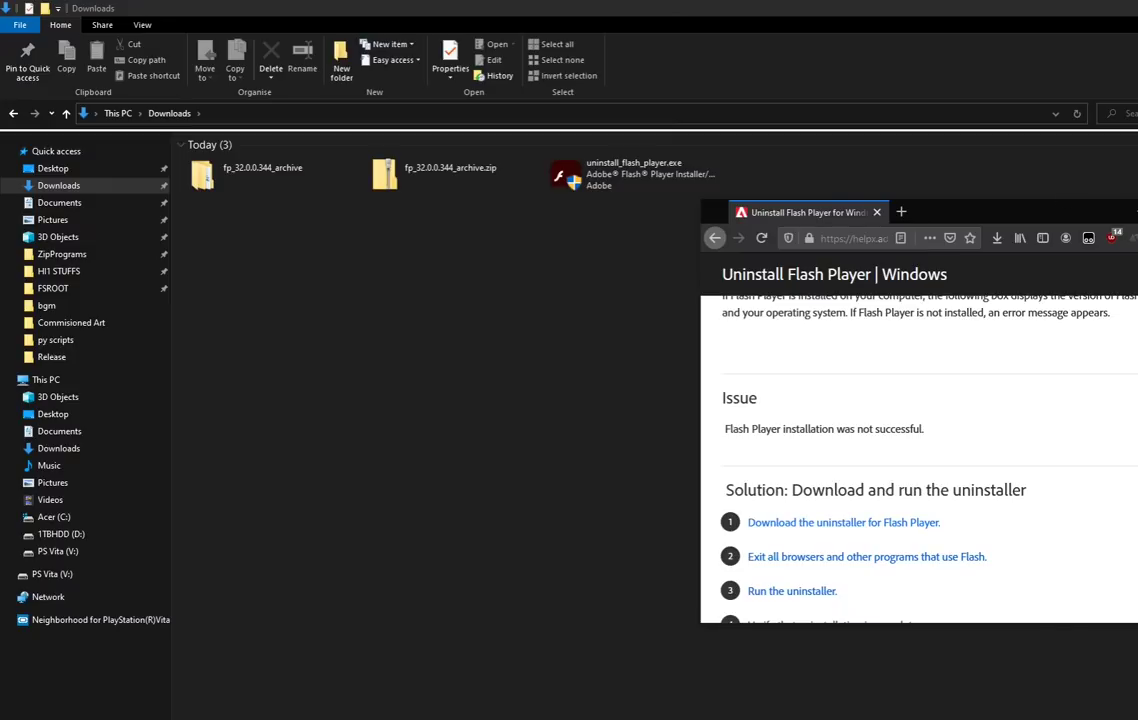
key(super+Down)
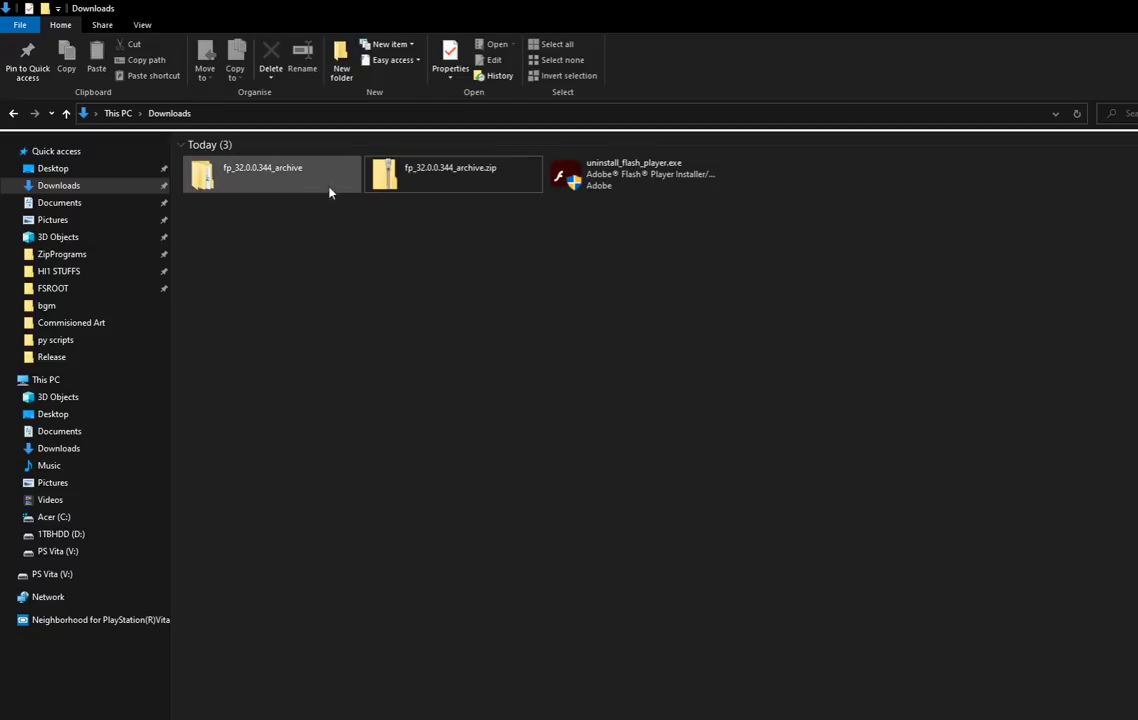
click(249, 193)
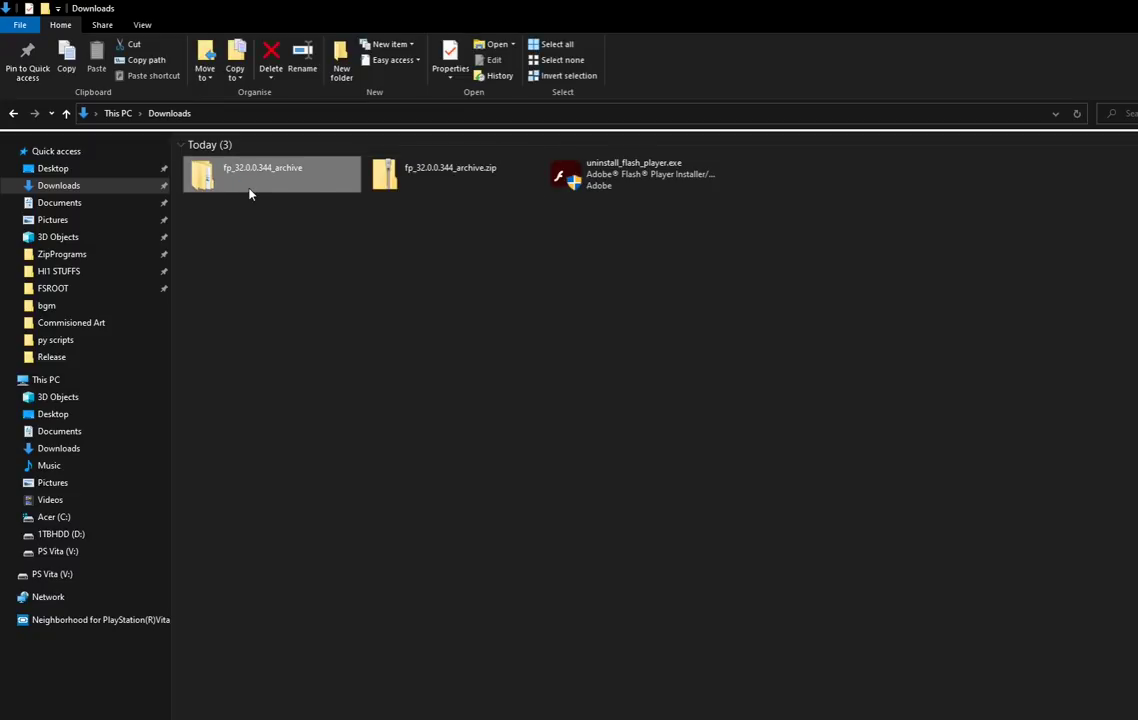
double_click(249, 193)
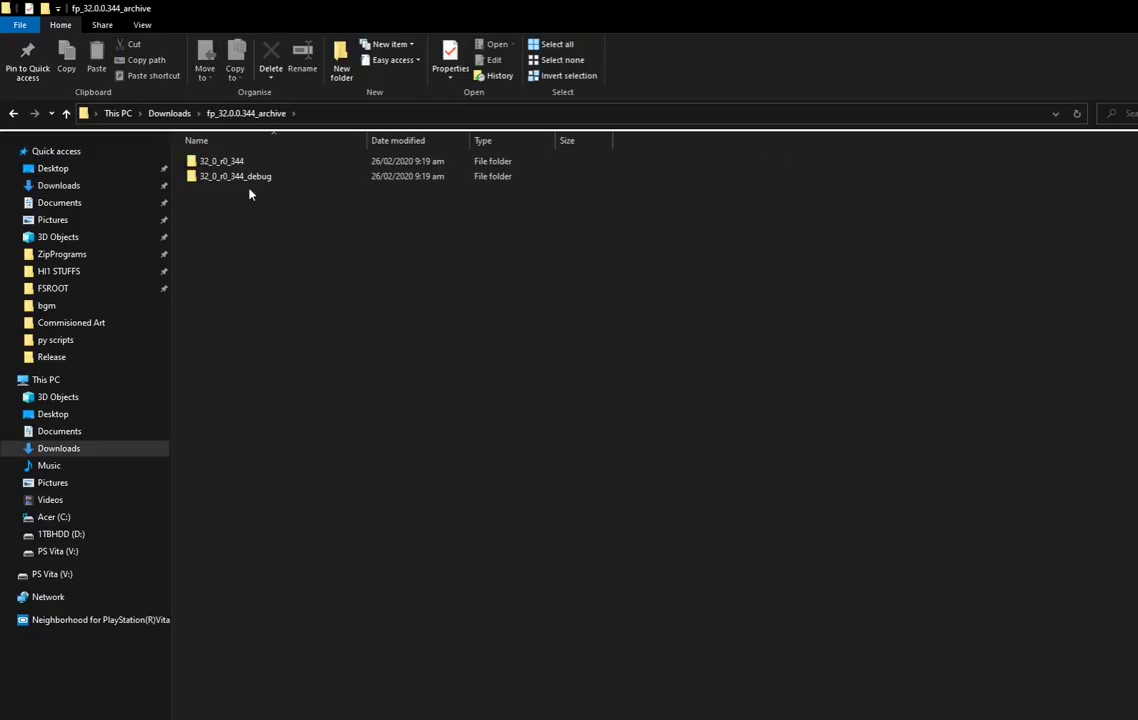
key(Down)
key(Return)
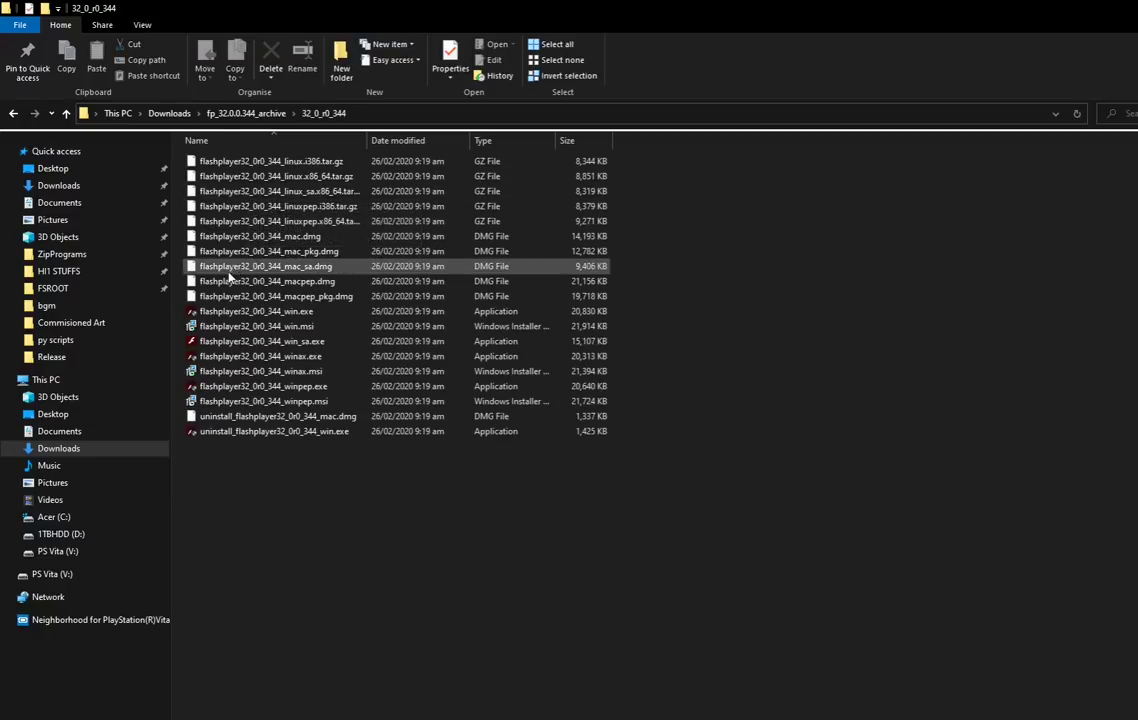
- Install Flash Player from flashplayer32_0r0_344_win.exe, accepting the license agreement and finishing the update preferences page
click(228, 312)
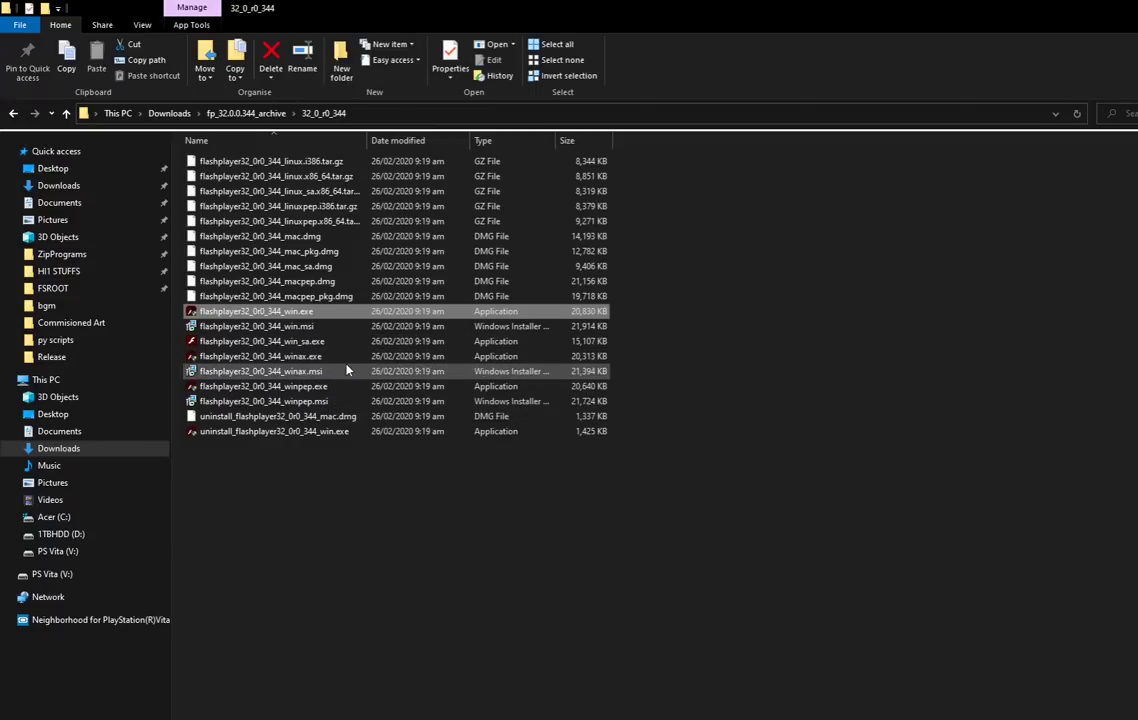
click(262, 388)
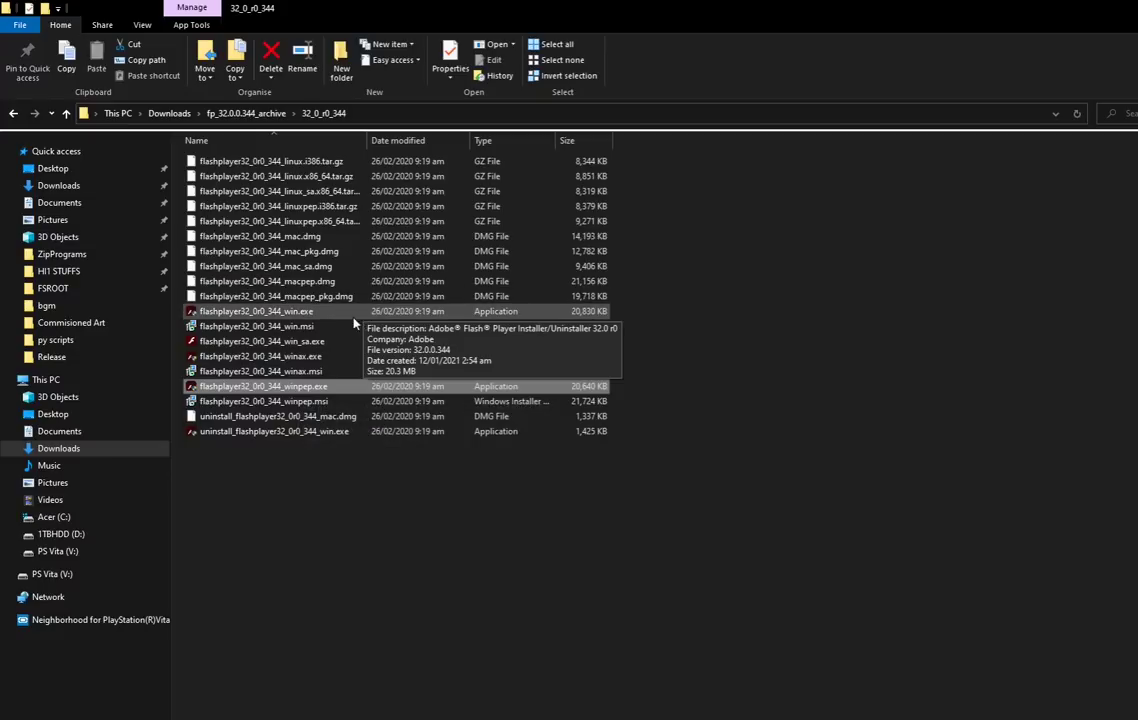
click(322, 316)
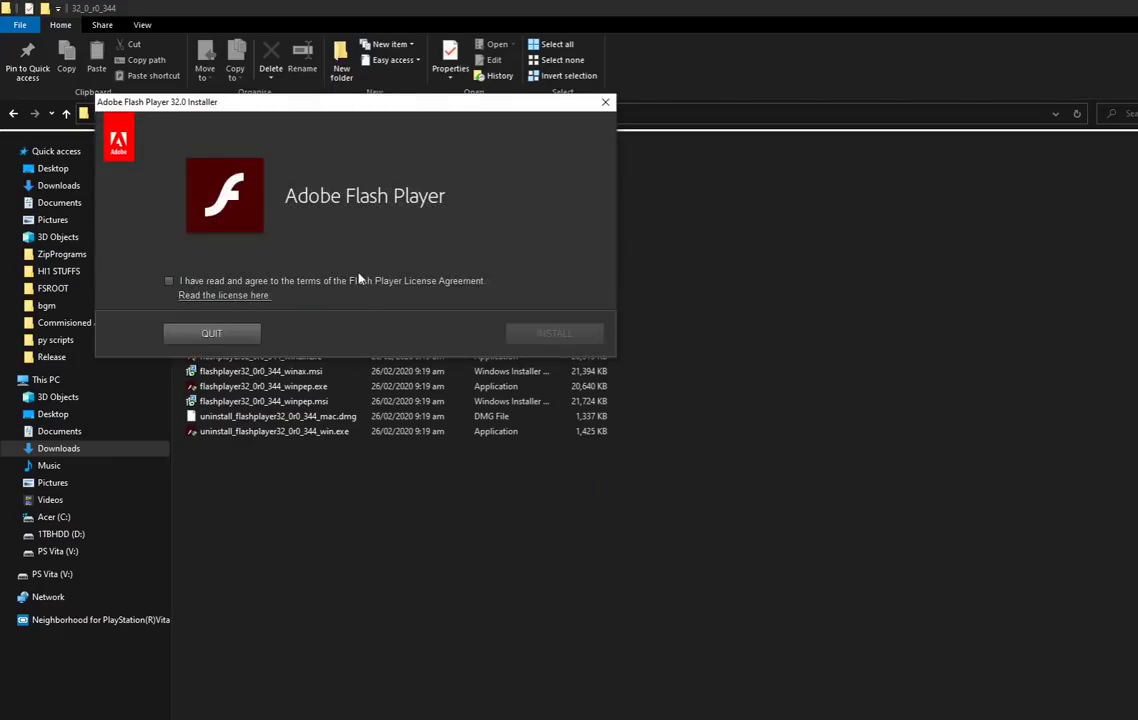
click(358, 283)
click(560, 334)
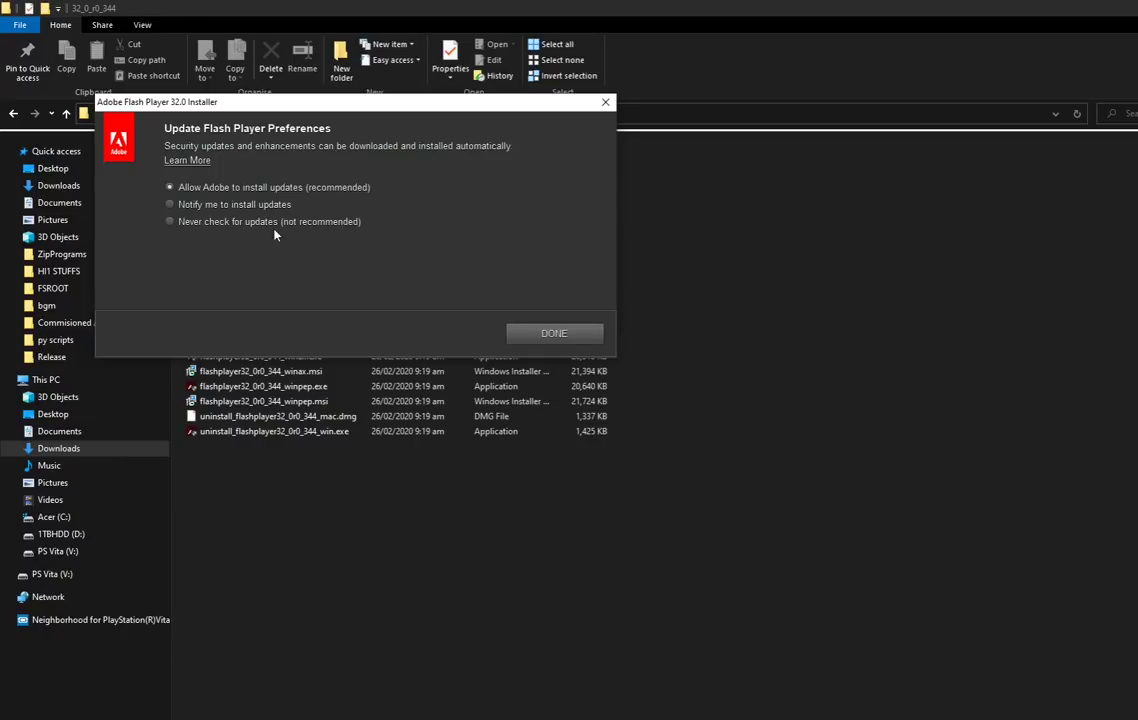
click(541, 336)
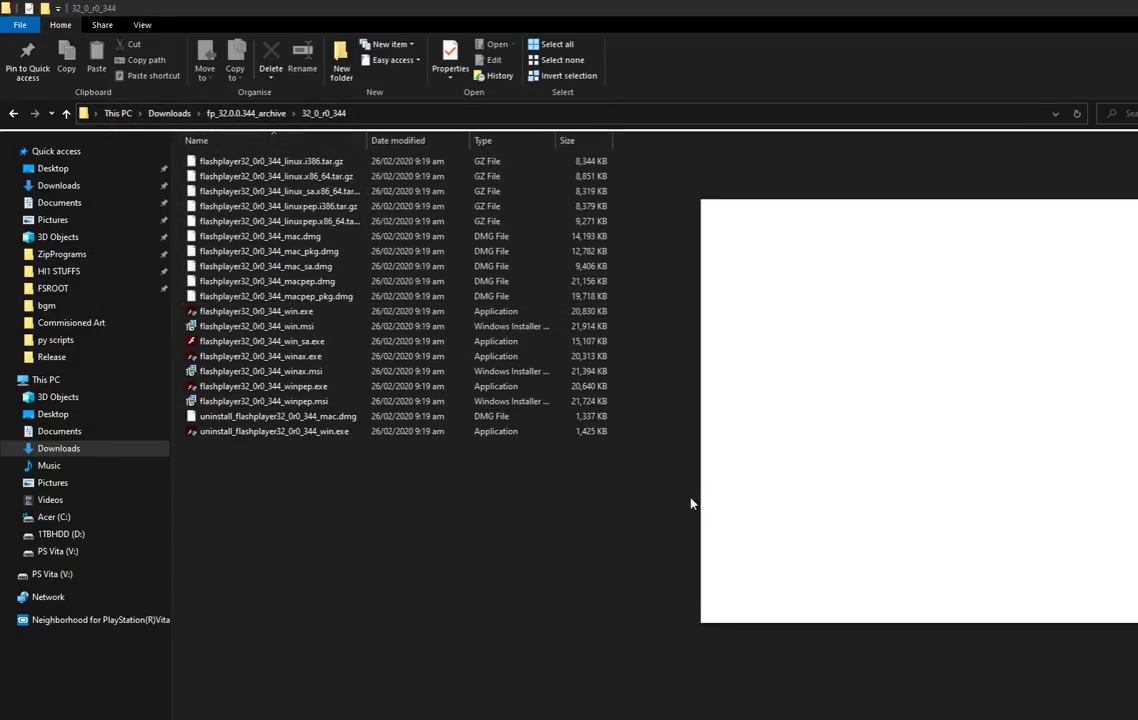
- Switch to Firefox and open the TamaTown Rewritten website to check its Flash content
drag(955, 213, 845, 7)
text(famita.)
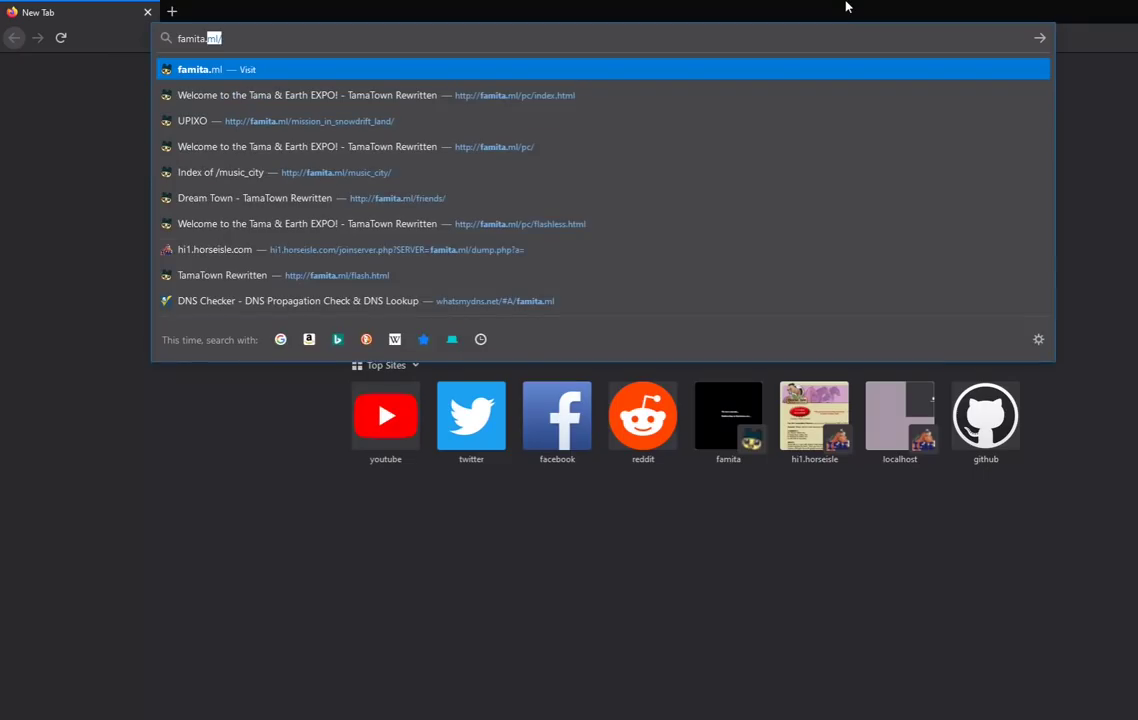
text(ma)
key(Return)
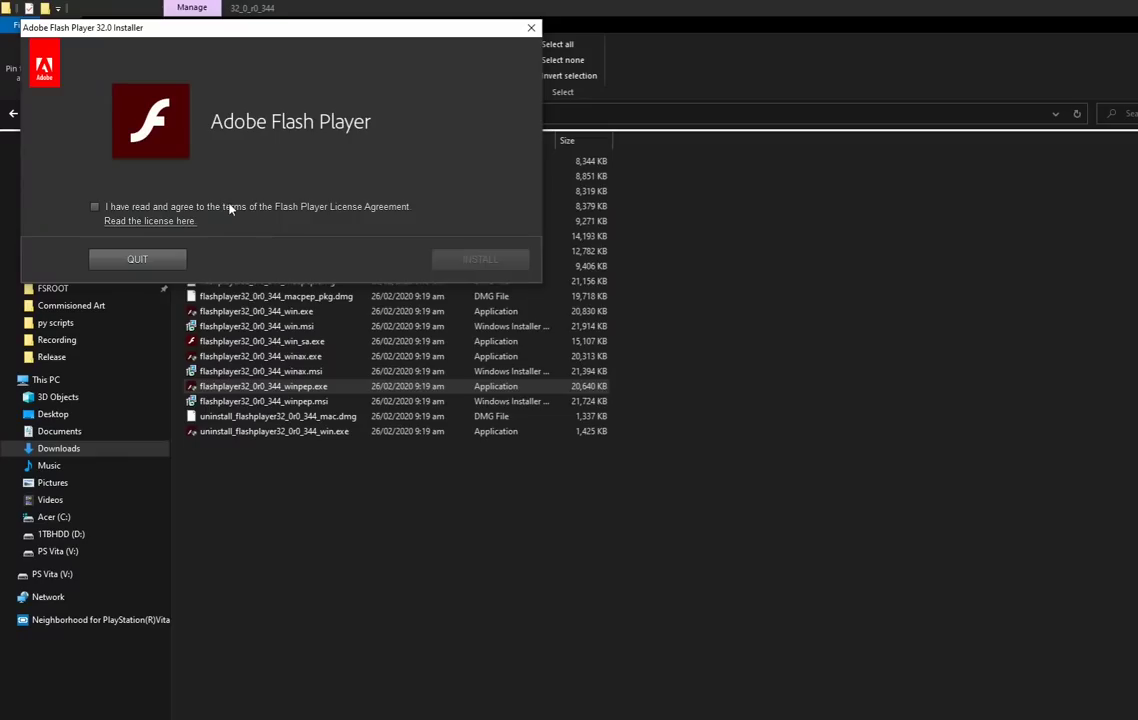
- Install the Pepper version of Flash Player from flashplayer32_0r0_344_winpep.exe, accepting the license agreement and finishing the update preferences page
click(229, 207)
click(486, 258)
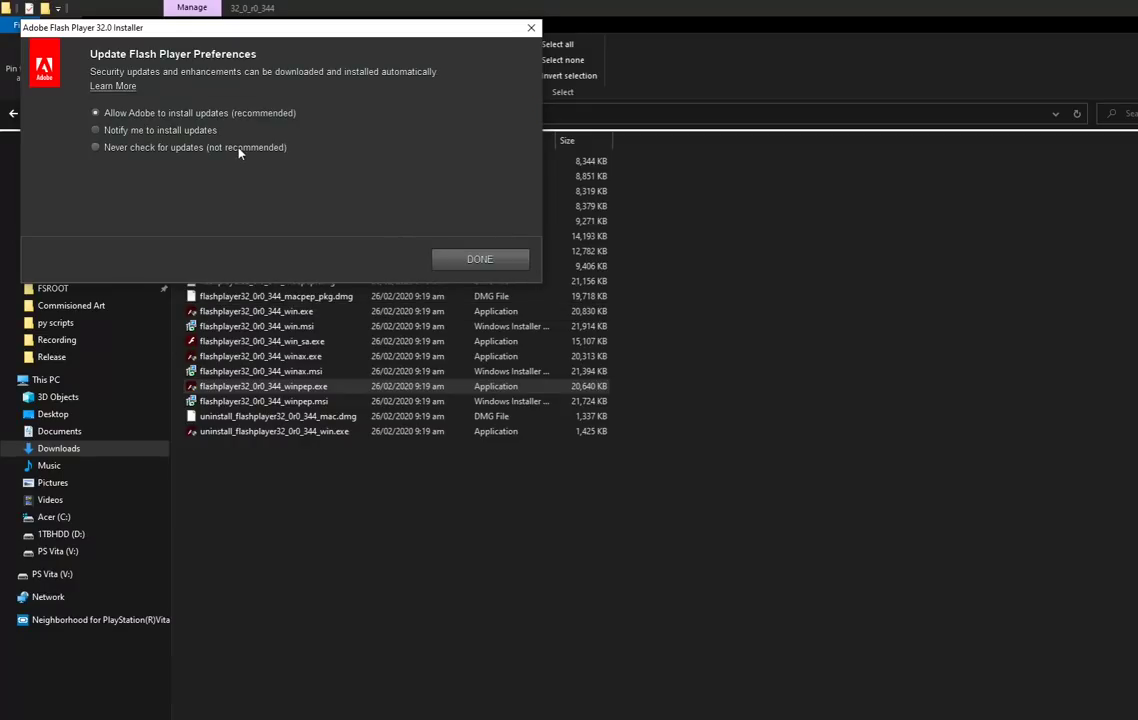
click(480, 264)
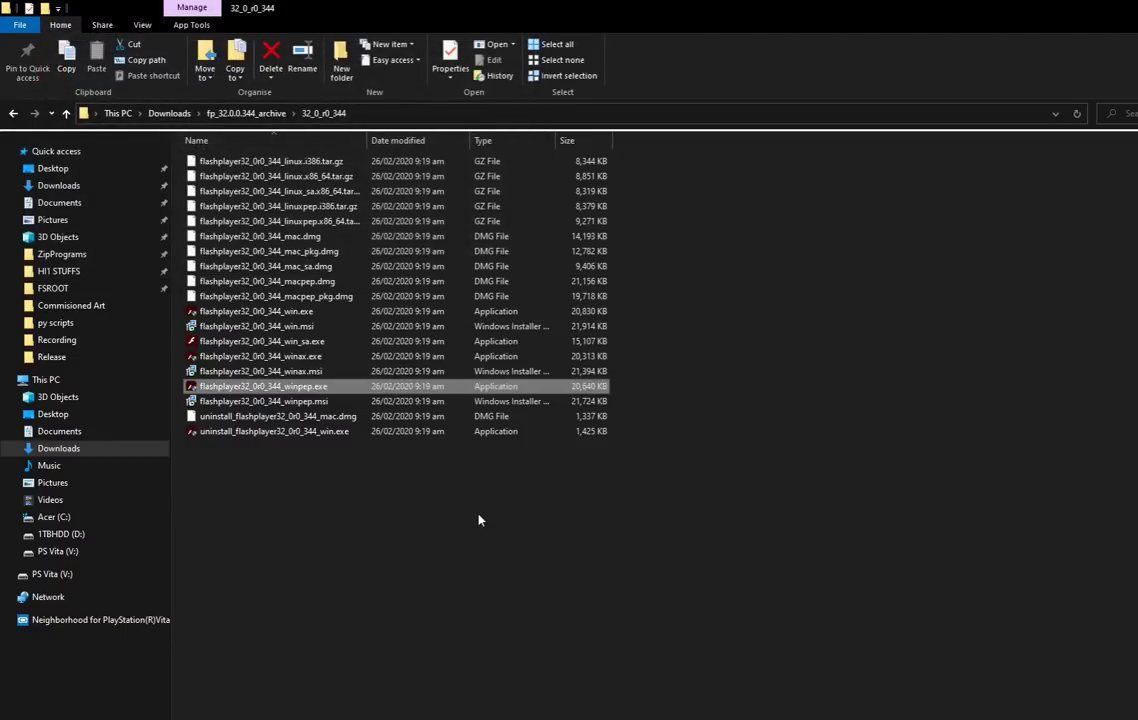
click(428, 601)
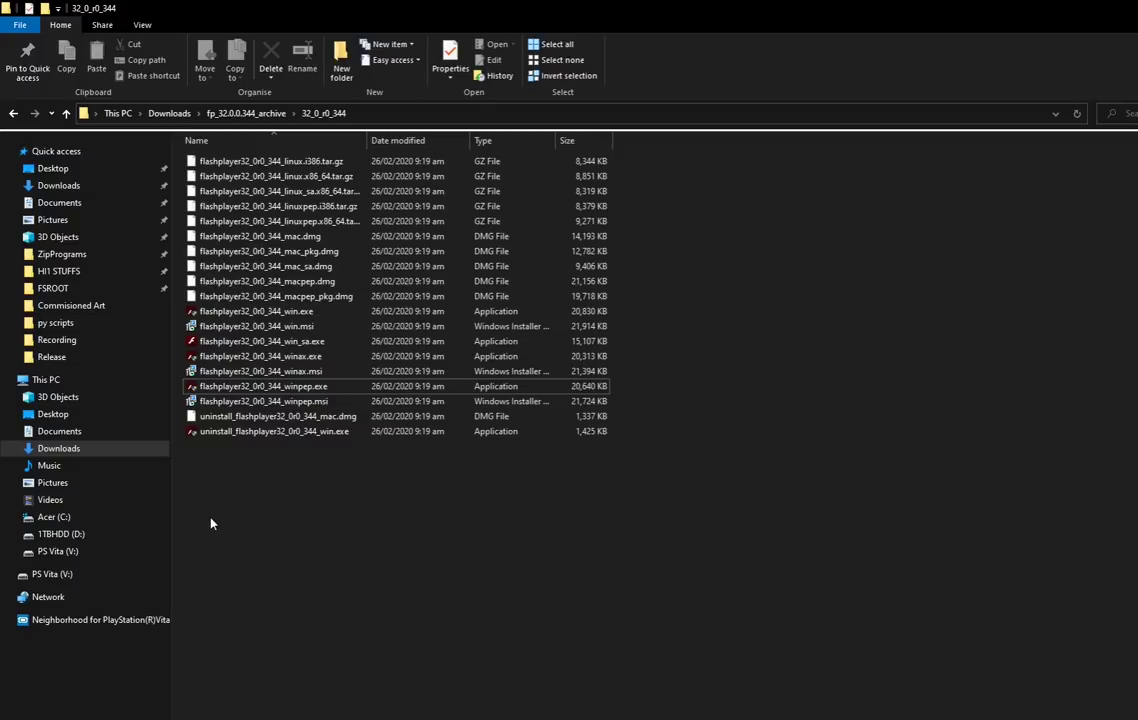
- Open the Windows\System32\Macromed\Flash folder on the C: drive
click(96, 524)
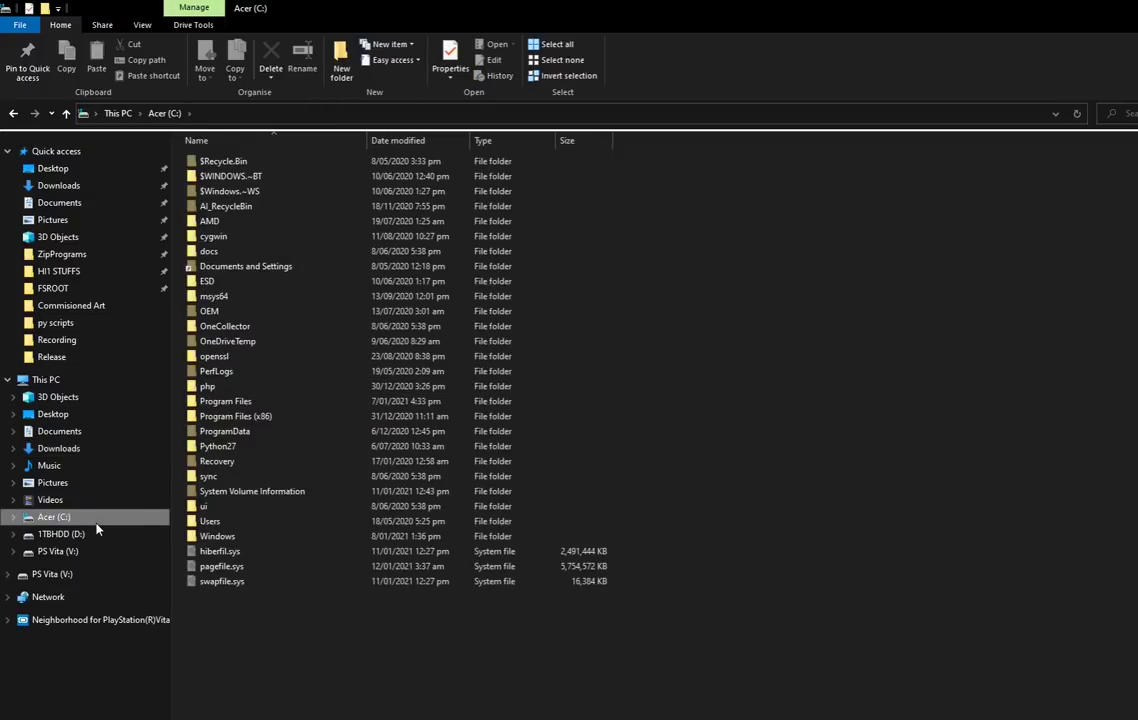
double_click(229, 536)
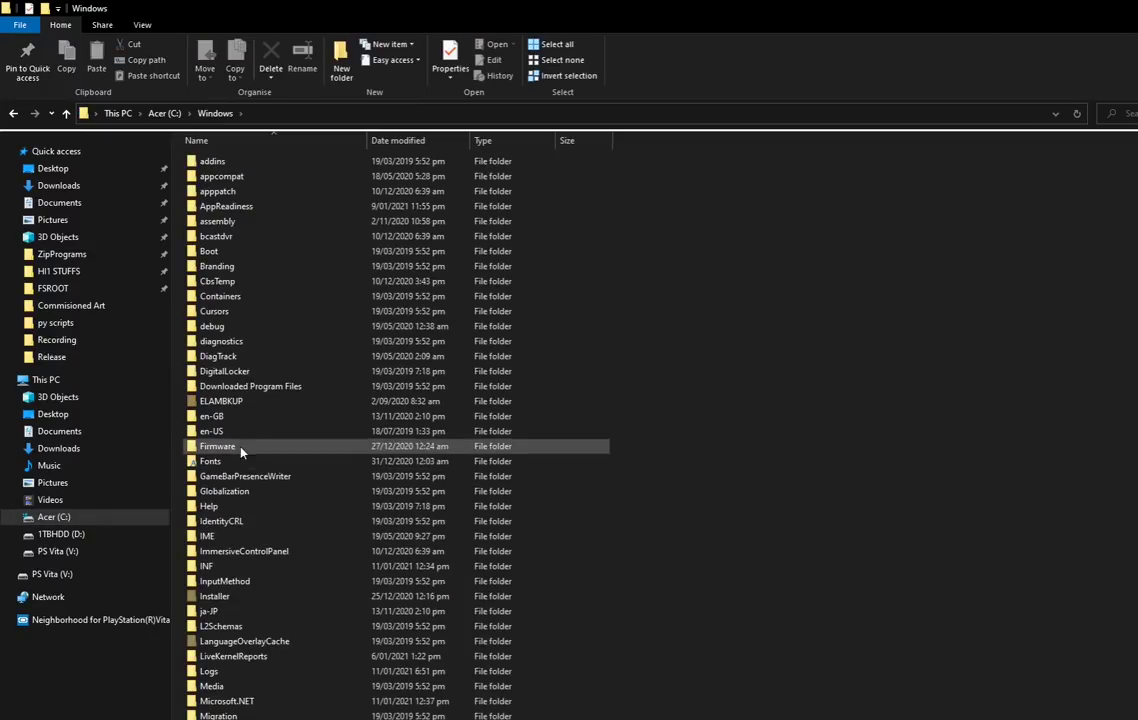
key(s)
key(s)
key(s)
key(s)
key(s)
key(s)
key(s)
key(s)
key(s)
key(s)
key(s)
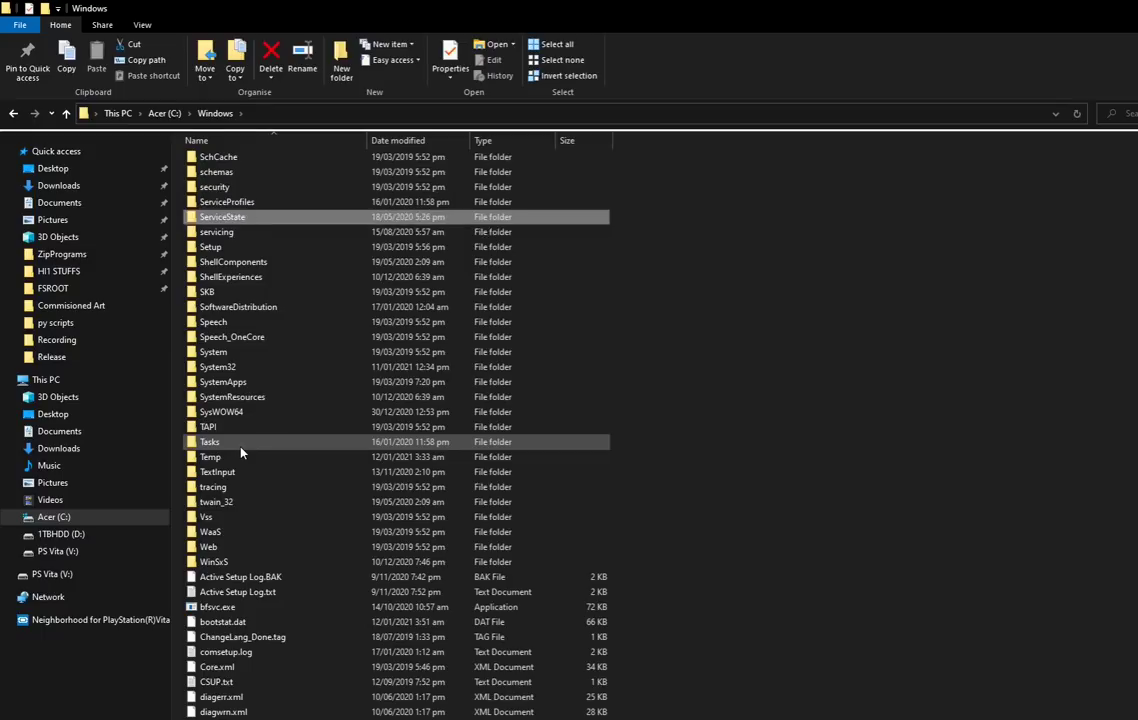
key(s)
key(s)
key(s)
key(s)
key(Return)
key(m)
key(Return)
key(f)
key(Return)
- Copy the file pepflashplayer64_32_0_0_344.dll from the Flash folder
key(Down)
key(Down)
key(Down)
key(Down)
key(Down)
key(Down)
key(Down)
key(Down)
key(Down)
key(Down)
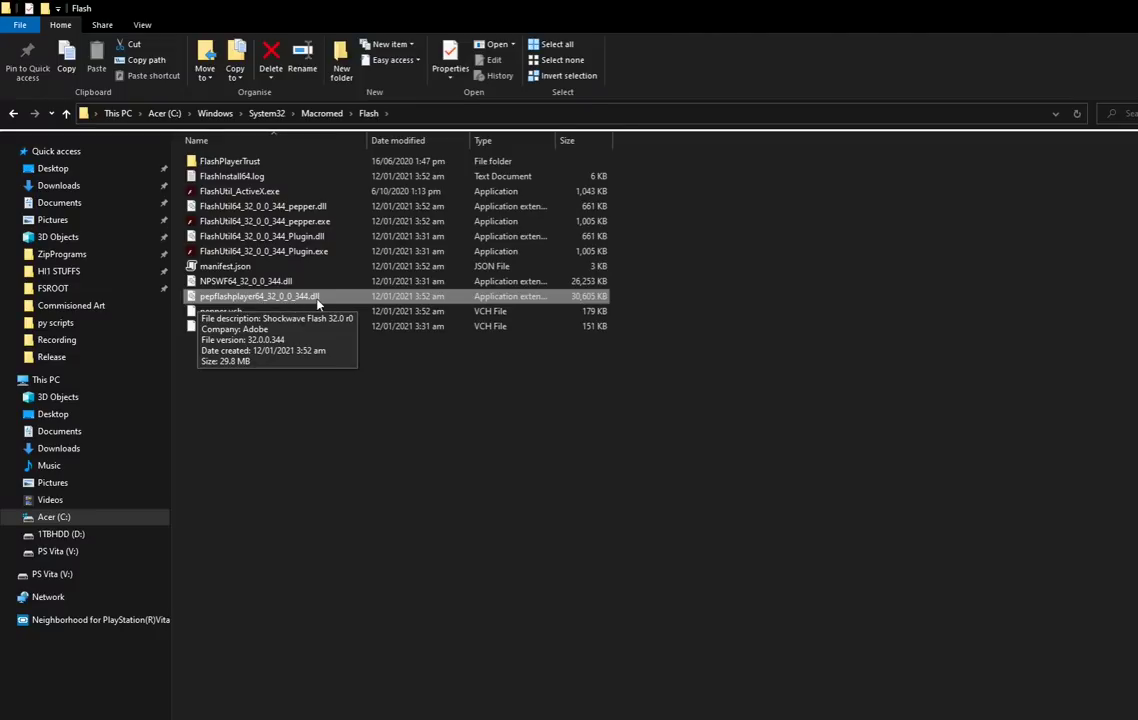
- Go to the local application data folder using the %LOCALAPPDATA% path
click(429, 114)
text(%LO)
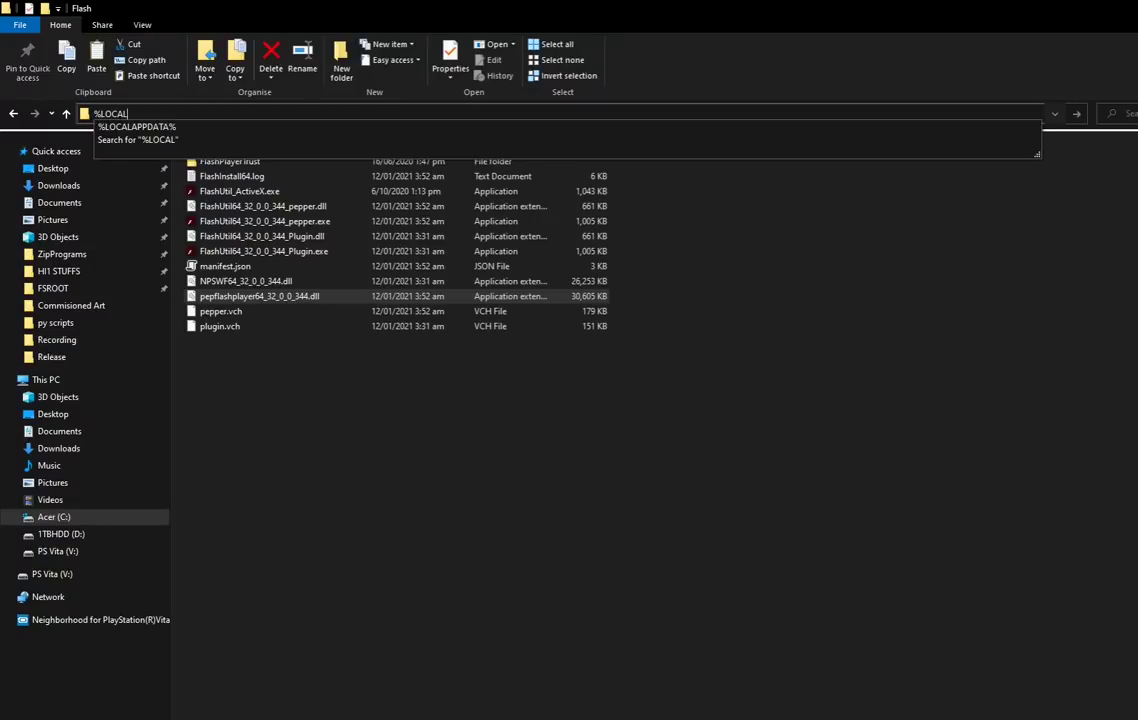
text(CAL)
key(Down)
key(Return)
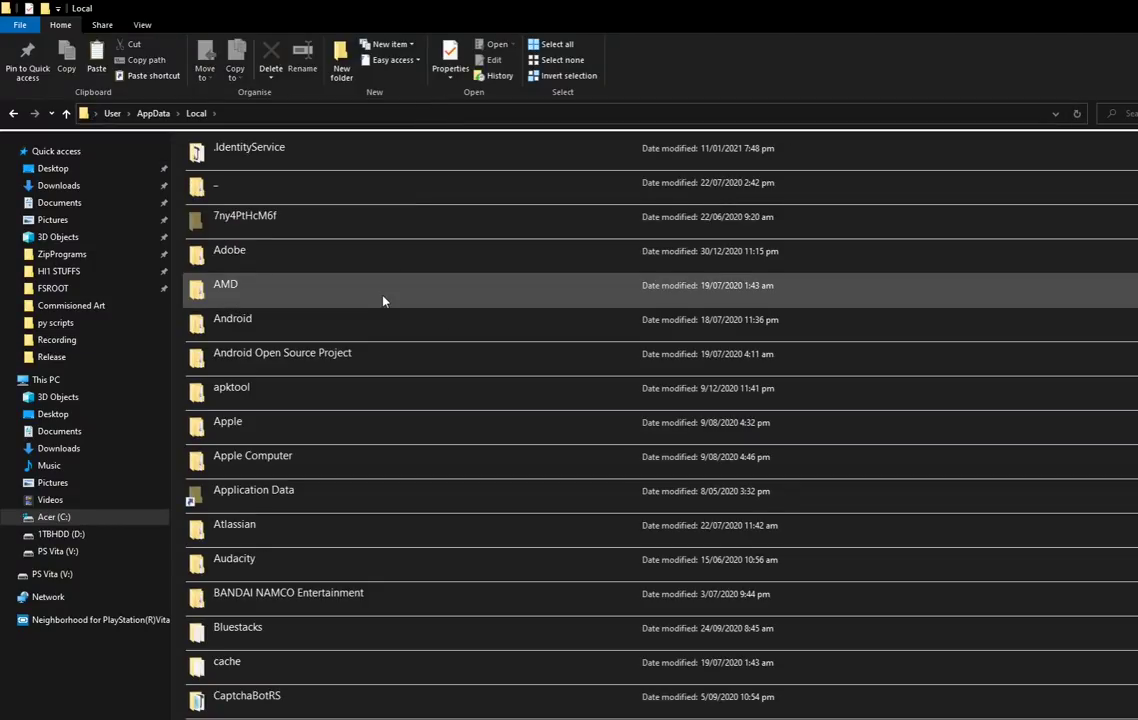
- Open the folder Google\Chrome\User Data\PepperFlash\32.0.0.465 within the local application data
scroll(383, 300, down, 10)
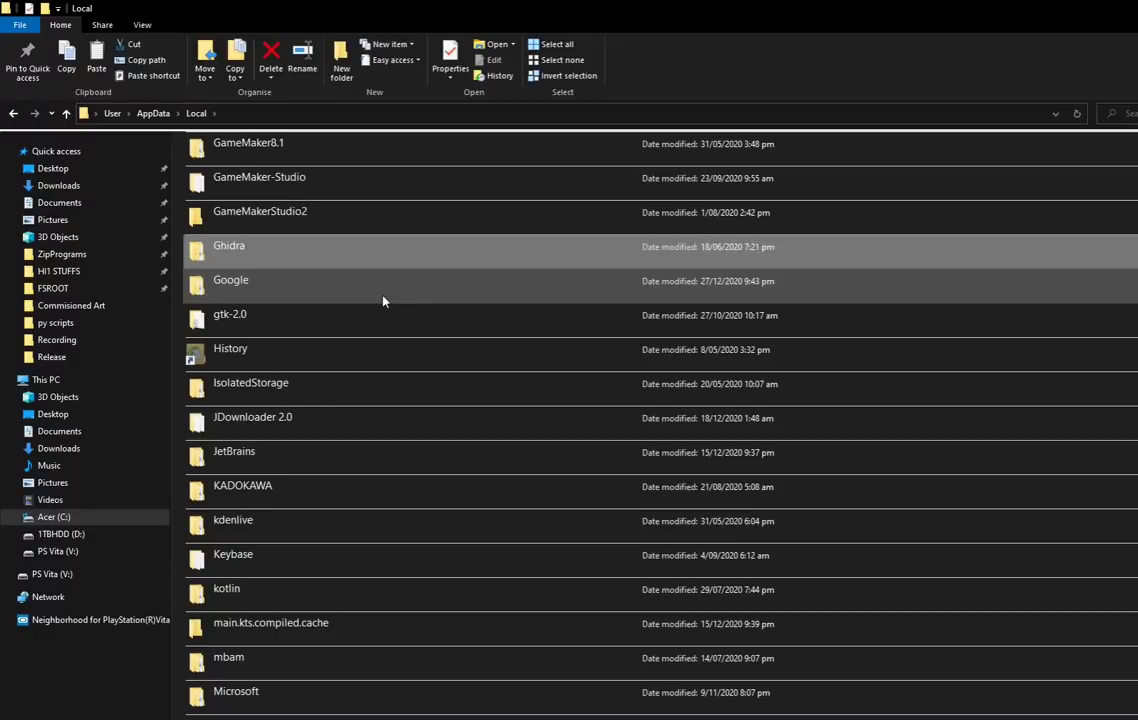
double_click(383, 300)
key(Return)
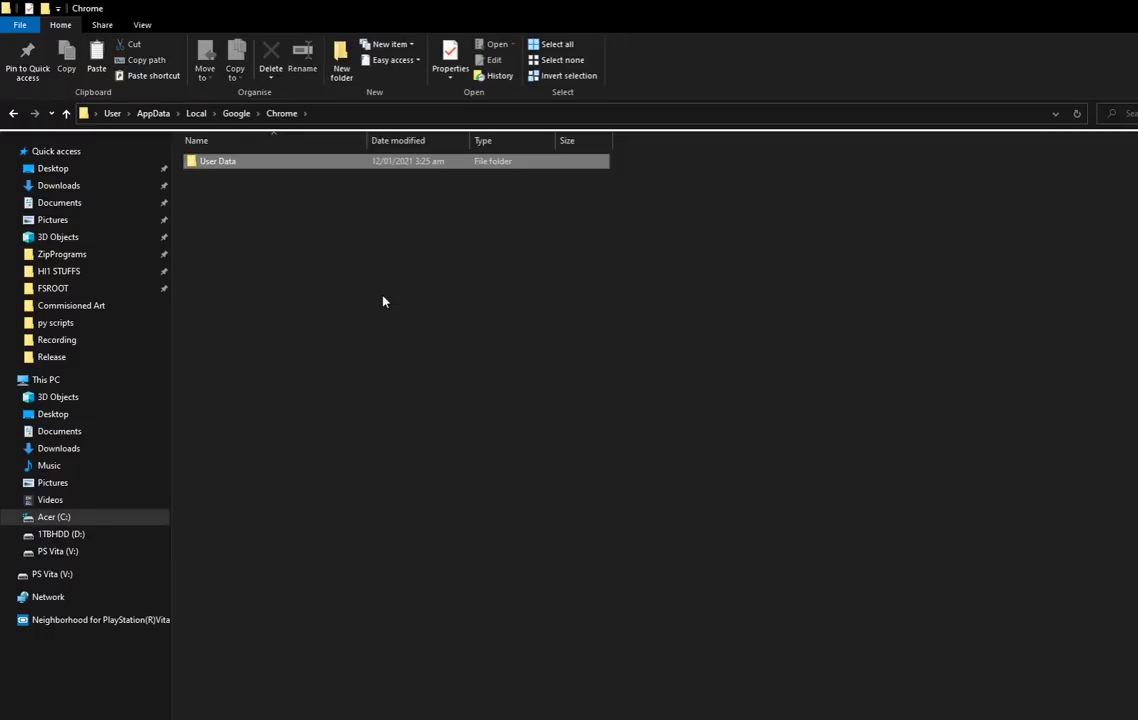
key(Return)
key(b)
key(p)
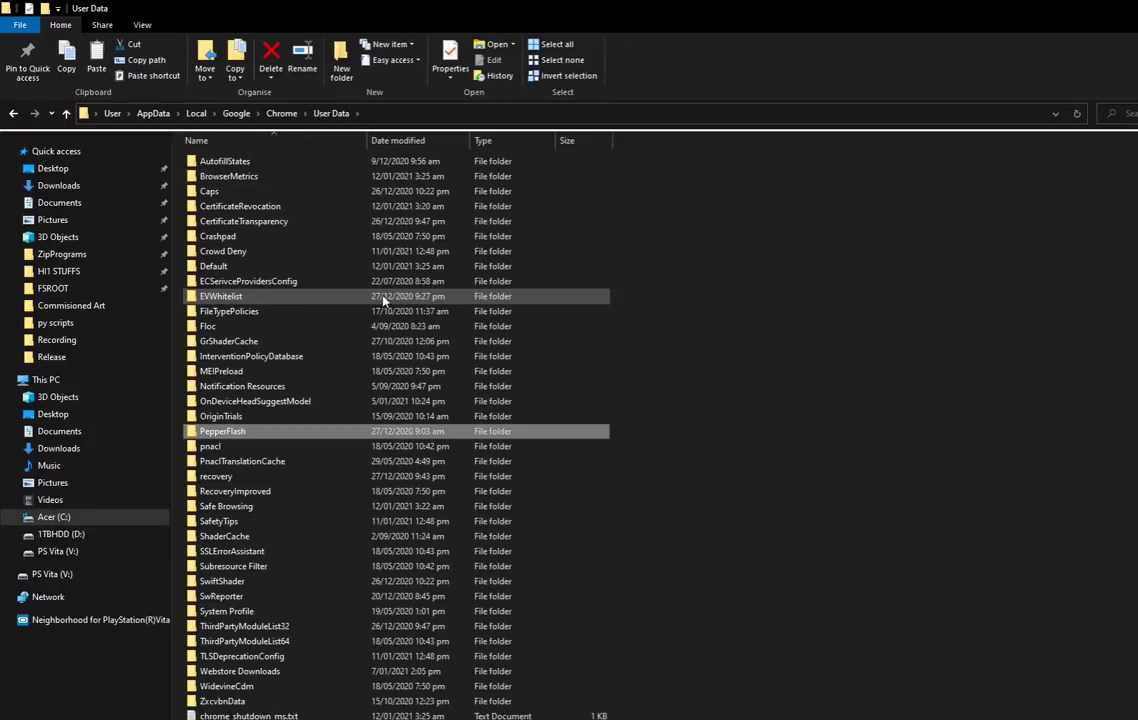
key(Return)
key(3)
key(Return)
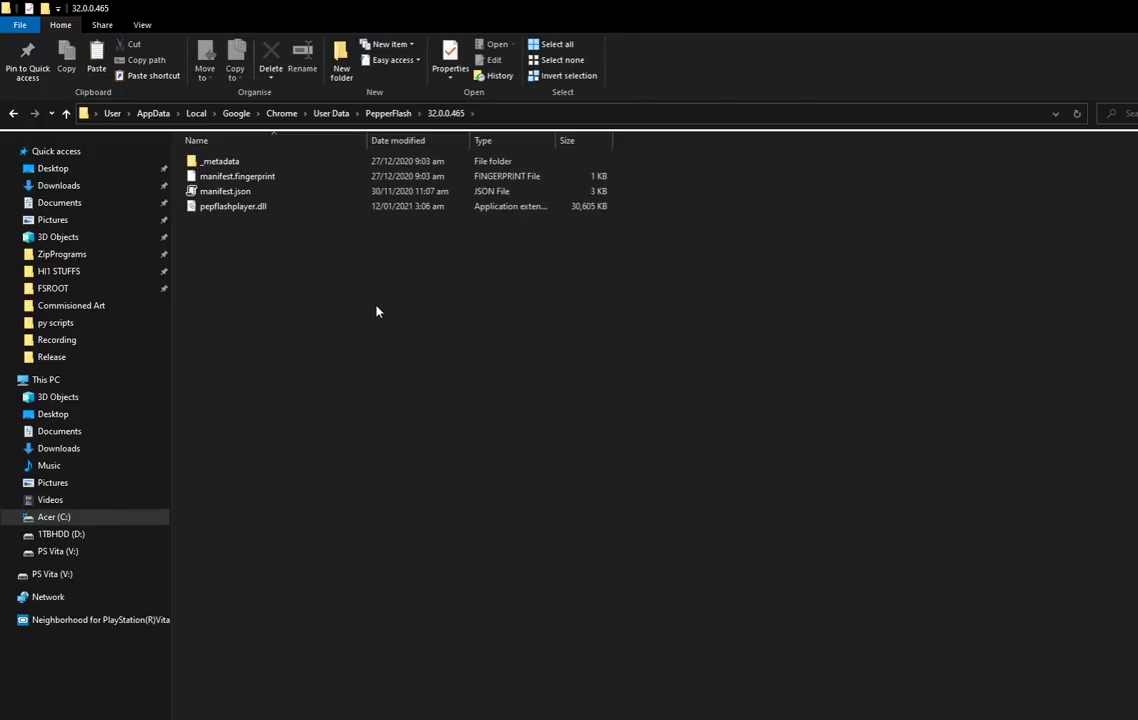
- Paste the copied pepflashplayer64_32_0_0_344.dll into the 32.0.0.465 folder and delete the existing pepflashplayer.dll
key(ctrl+v)
click(240, 205)
right_click(240, 205)
click(297, 546)
click(353, 358)
click(345, 345)
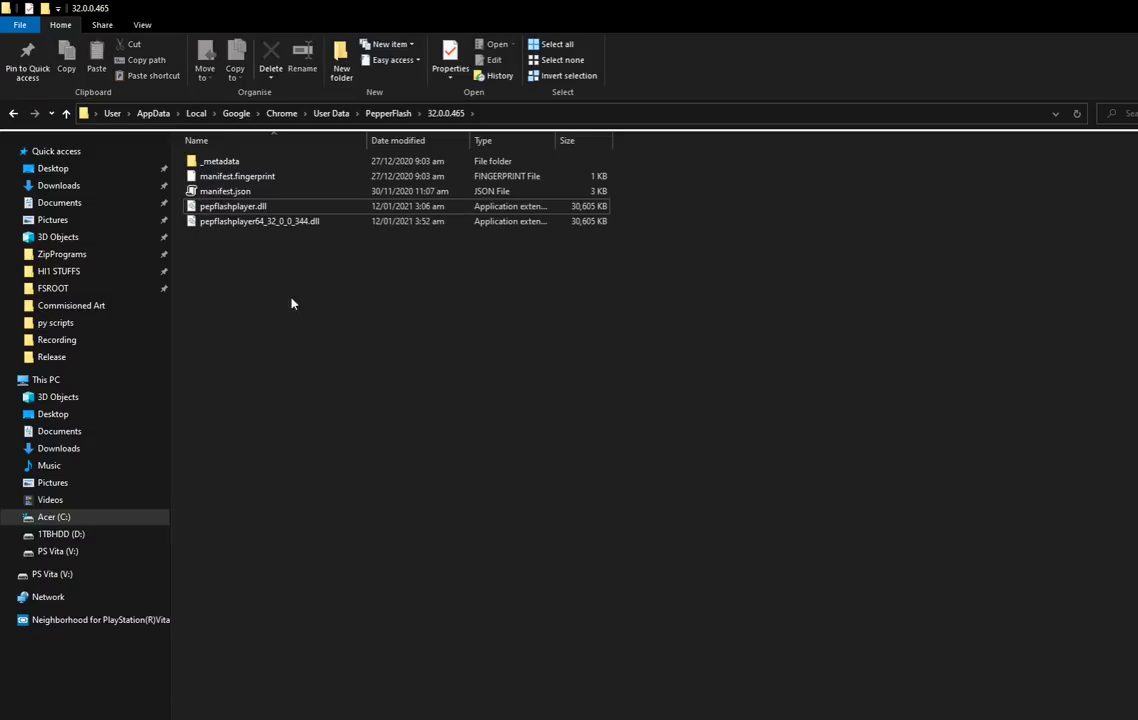
click(249, 207)
key(Delete)
- Rename the pasted Flash DLL as pepflashplayer
right_click(249, 207)
click(300, 553)
text(pepflashplayer)
key(Return)
- Launch Chrome and go to famitama.xyz
key(super)
text(chrome)
key(Return)
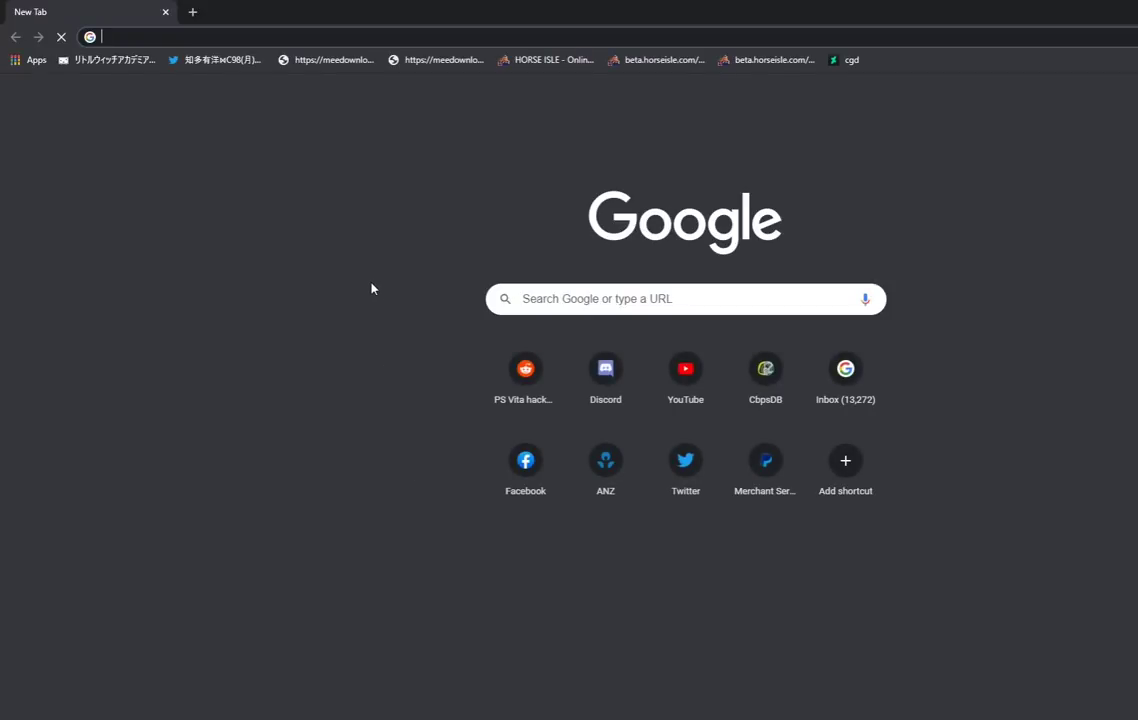
text(famitama.xyz)
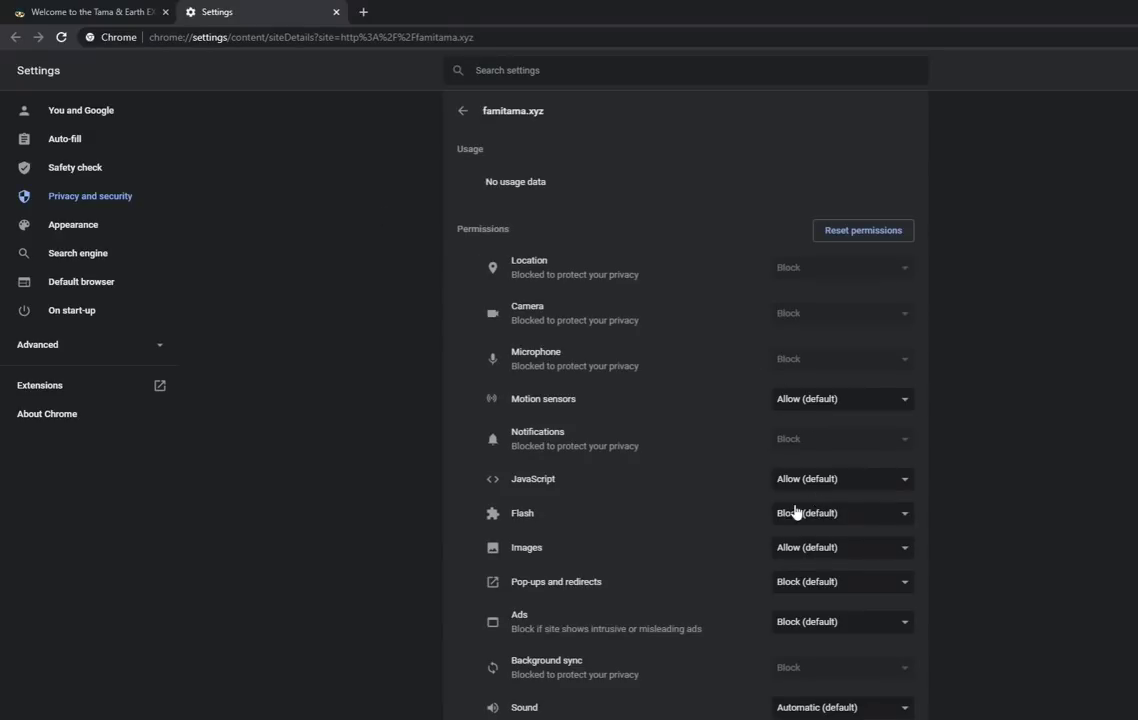
- Set the Flash permission for famitama.xyz to Allow in Chrome's site settings
click(795, 512)
click(790, 543)
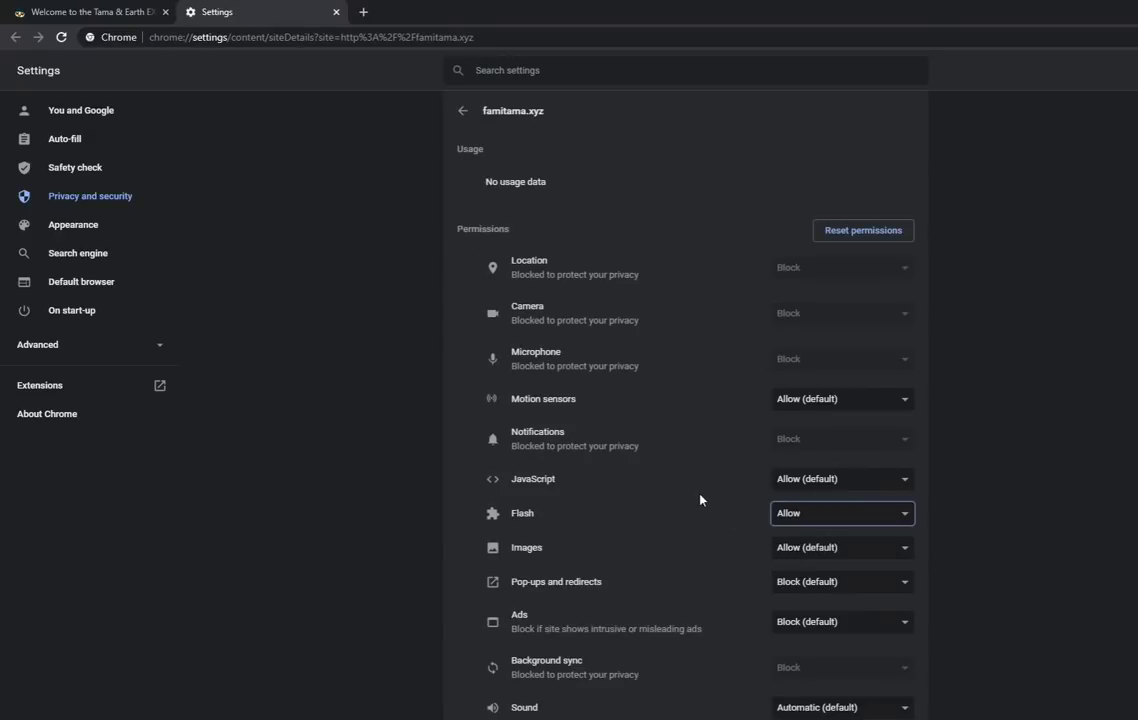